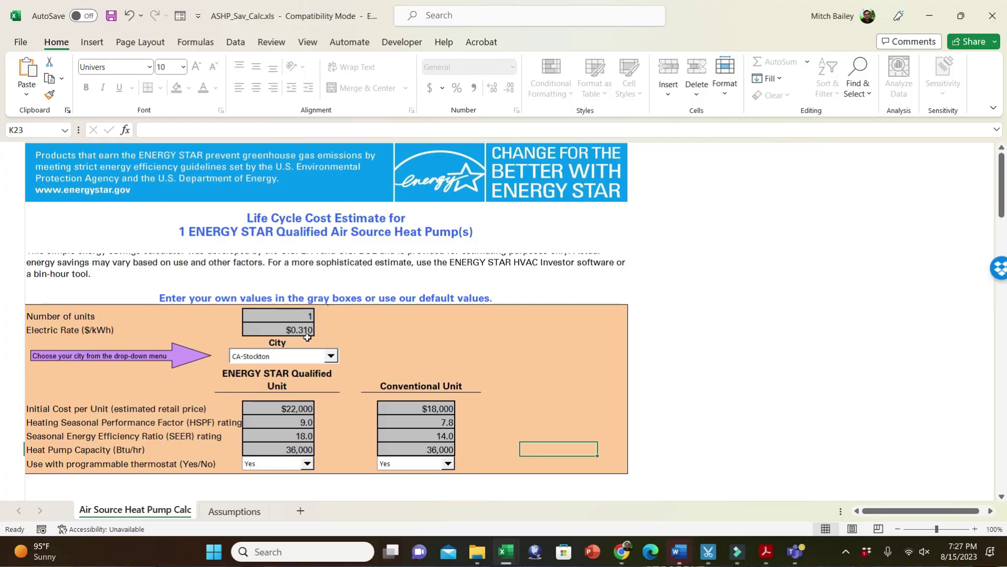
{"action": "left_click", "coordinate": [331, 356]}
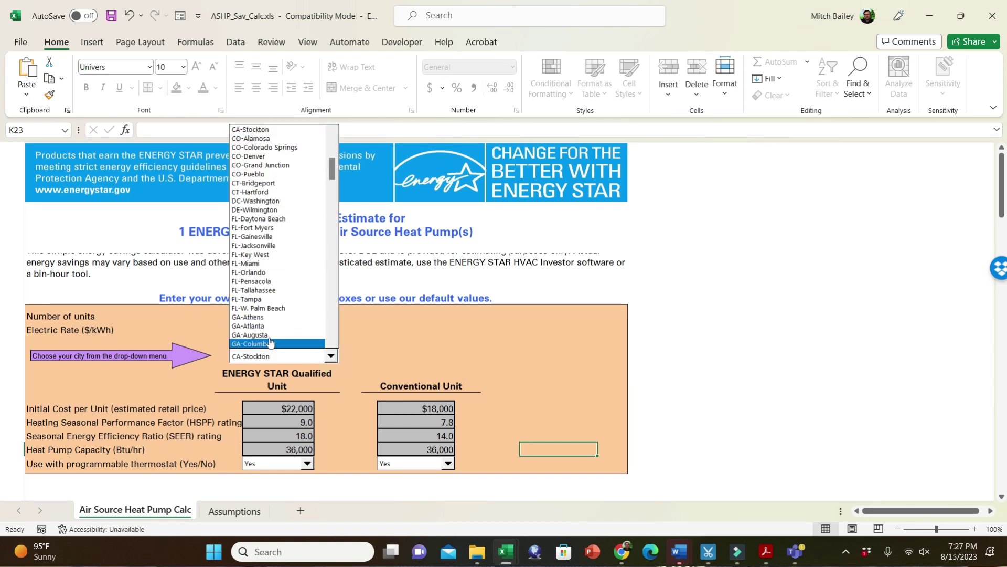
{"action": "mouse_move", "coordinate": [332, 169]}
{"action": "left_mouse_down"}
{"action": "mouse_move", "coordinate": [332, 158]}
{"action": "mouse_move", "coordinate": [332, 167]}
{"action": "left_mouse_up"}
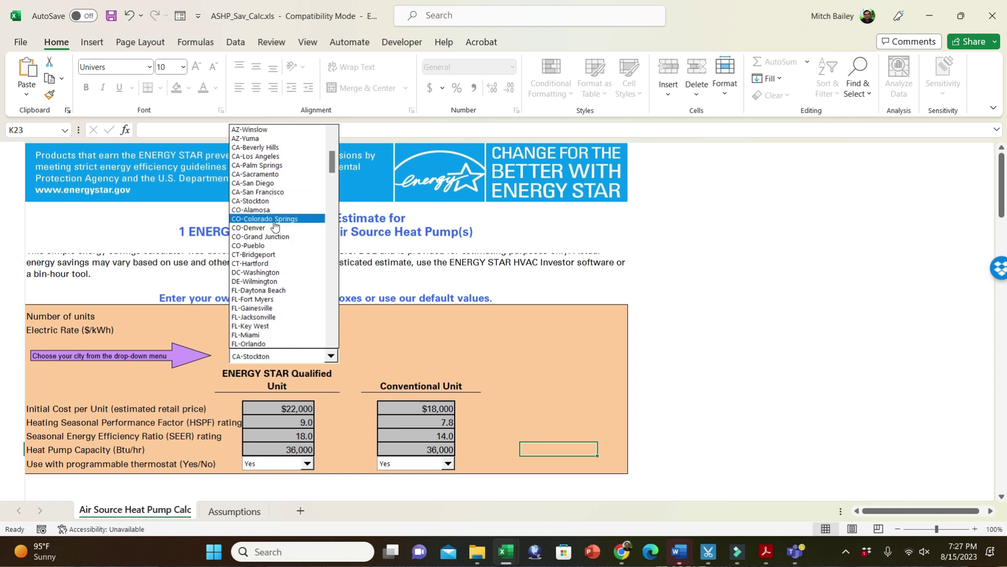
{"action": "left_click", "coordinate": [271, 202]}
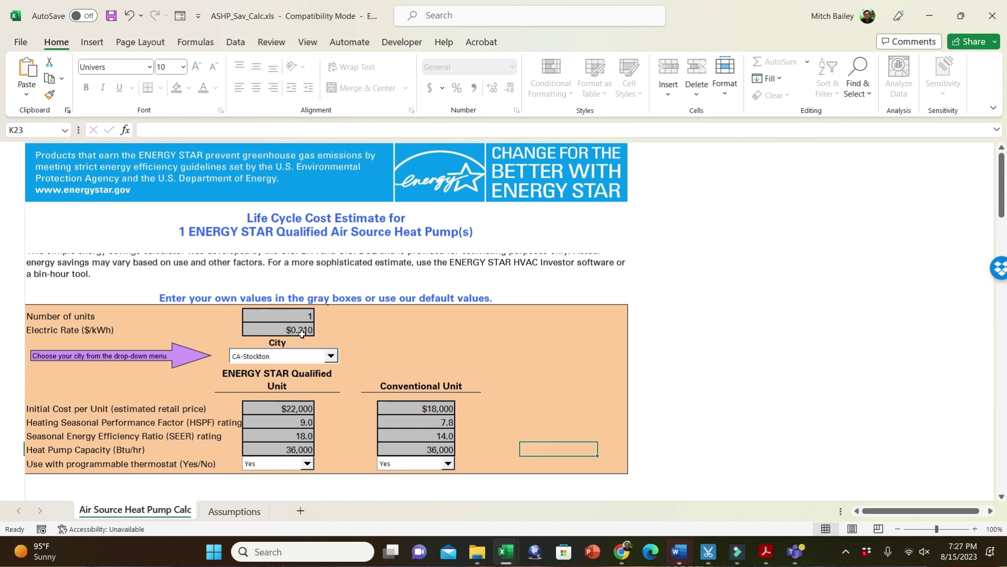
{"action": "scroll", "coordinate": [416, 356], "scroll_direction": "down", "scroll_amount": 1}
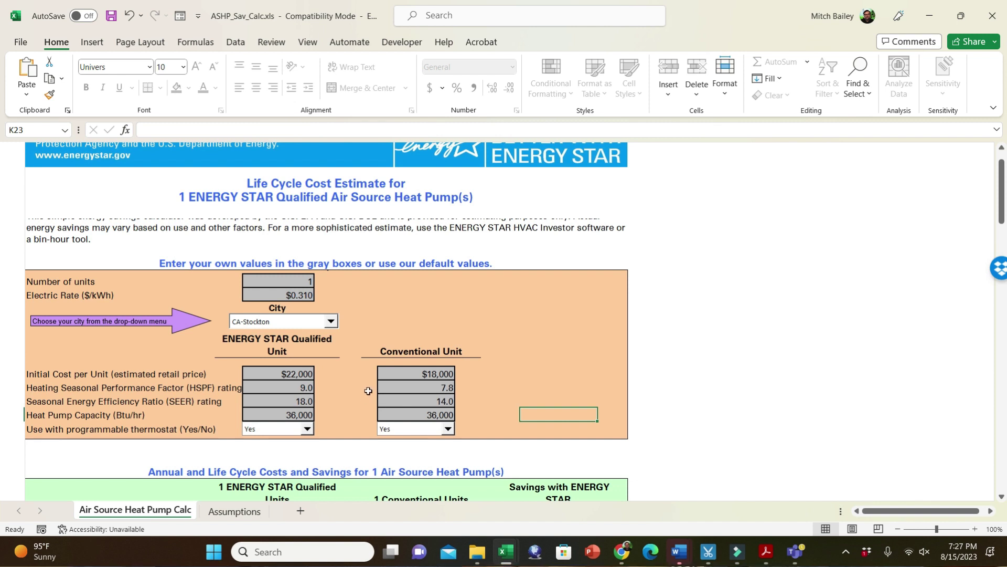
{"action": "left_click", "coordinate": [291, 378]}
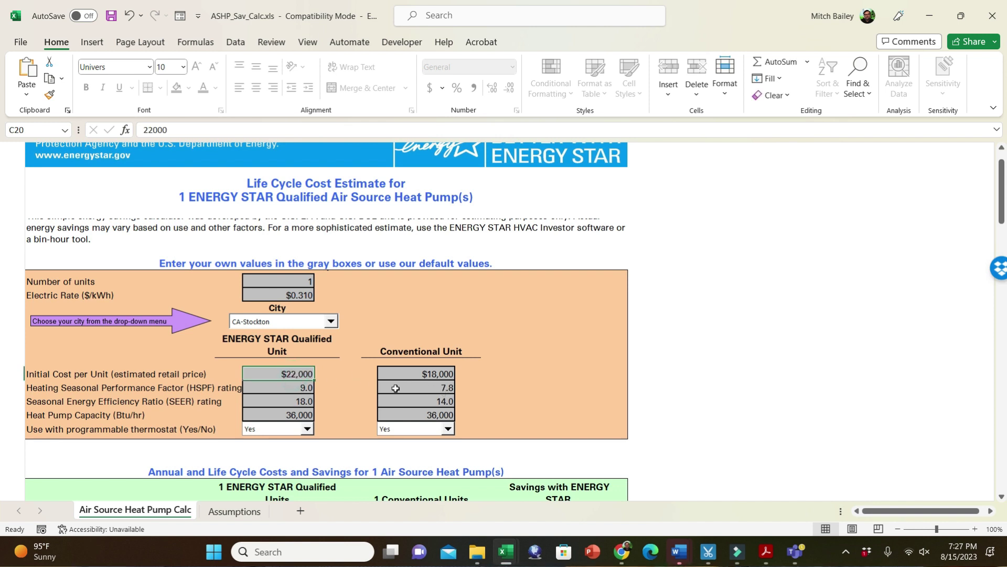
{"action": "scroll", "coordinate": [337, 389], "scroll_direction": "down", "scroll_amount": 1}
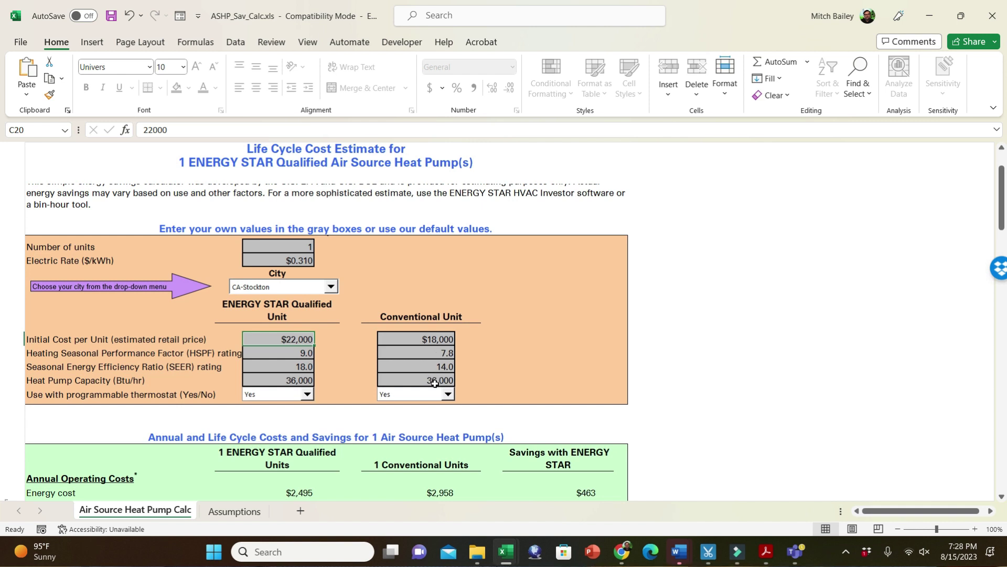
{"action": "scroll", "coordinate": [478, 384], "scroll_direction": "down", "scroll_amount": 1}
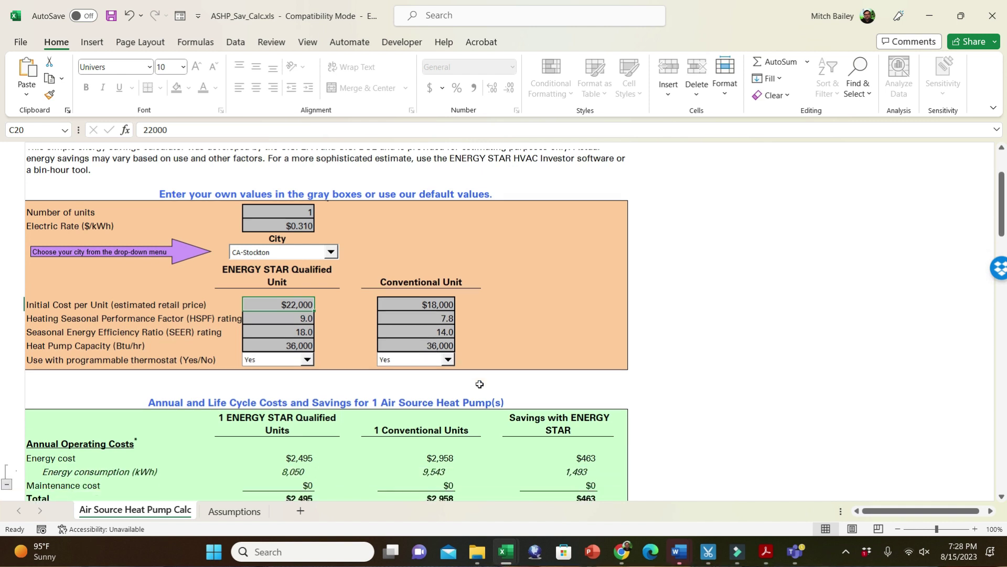
{"action": "scroll", "coordinate": [503, 342], "scroll_direction": "down", "scroll_amount": 4}
{"action": "scroll", "coordinate": [506, 334], "scroll_direction": "down", "scroll_amount": 2}
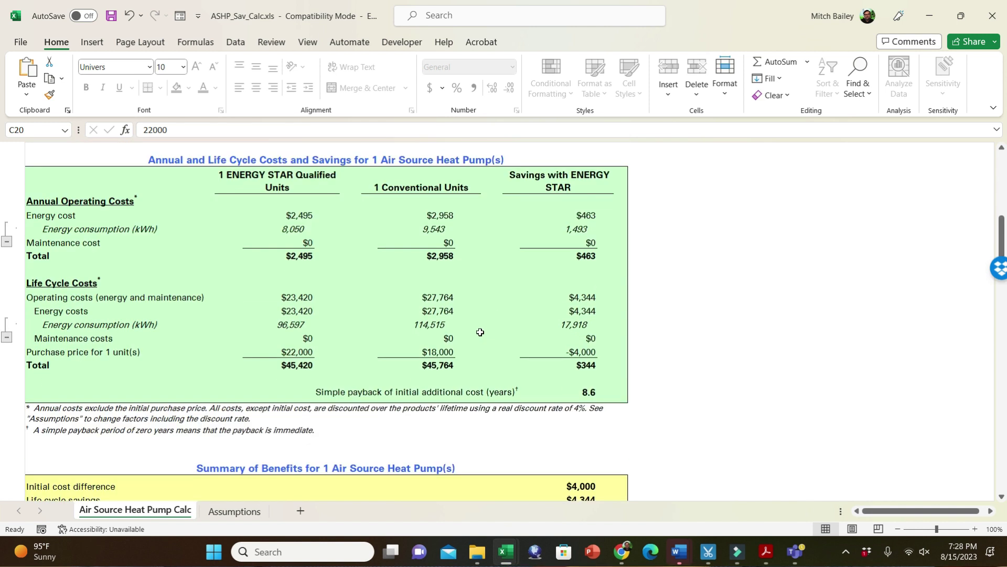
{"action": "left_click", "coordinate": [580, 394]}
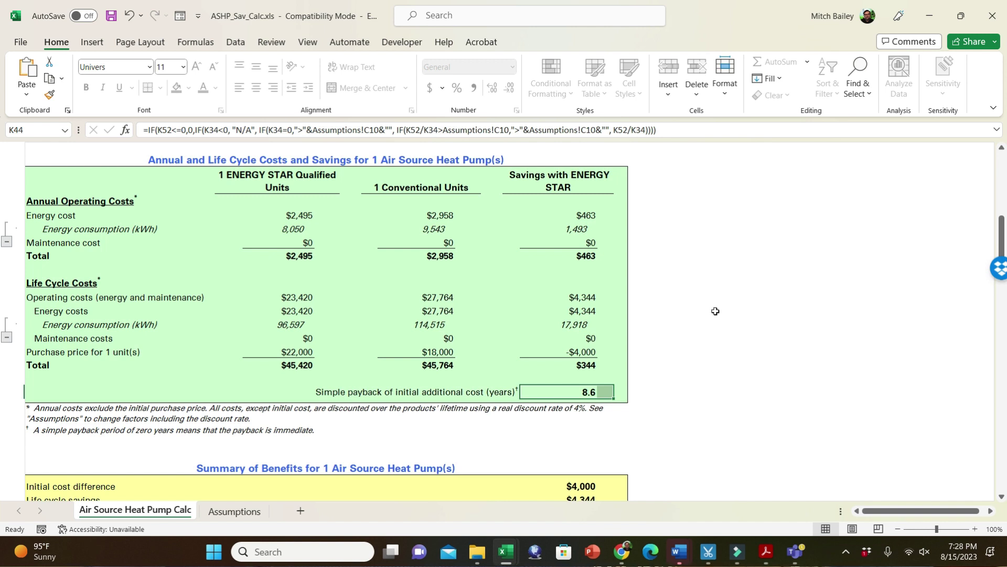
{"action": "left_click", "coordinate": [654, 323]}
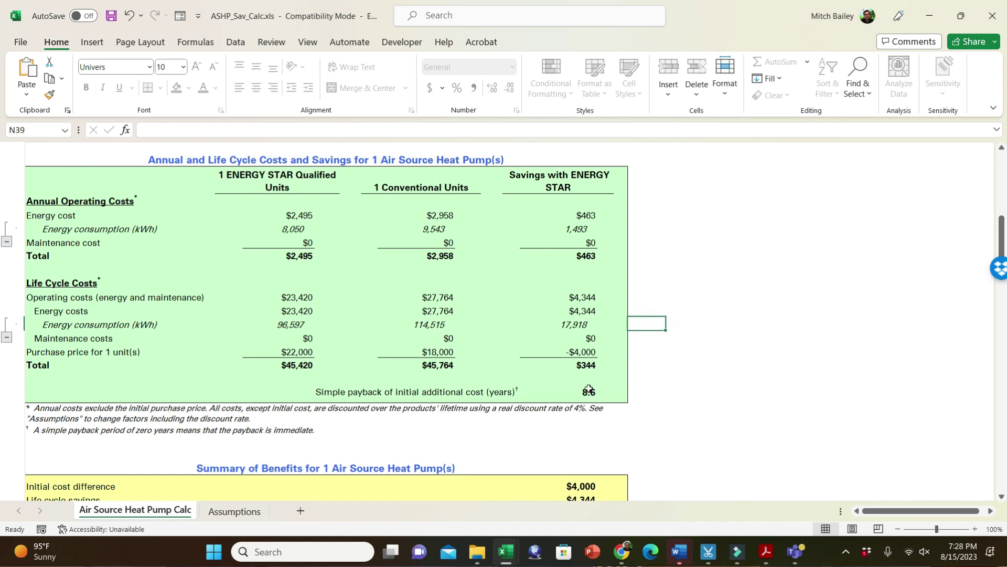
{"action": "scroll", "coordinate": [598, 399], "scroll_direction": "down", "scroll_amount": 1}
{"action": "scroll", "coordinate": [592, 360], "scroll_direction": "up", "scroll_amount": 7}
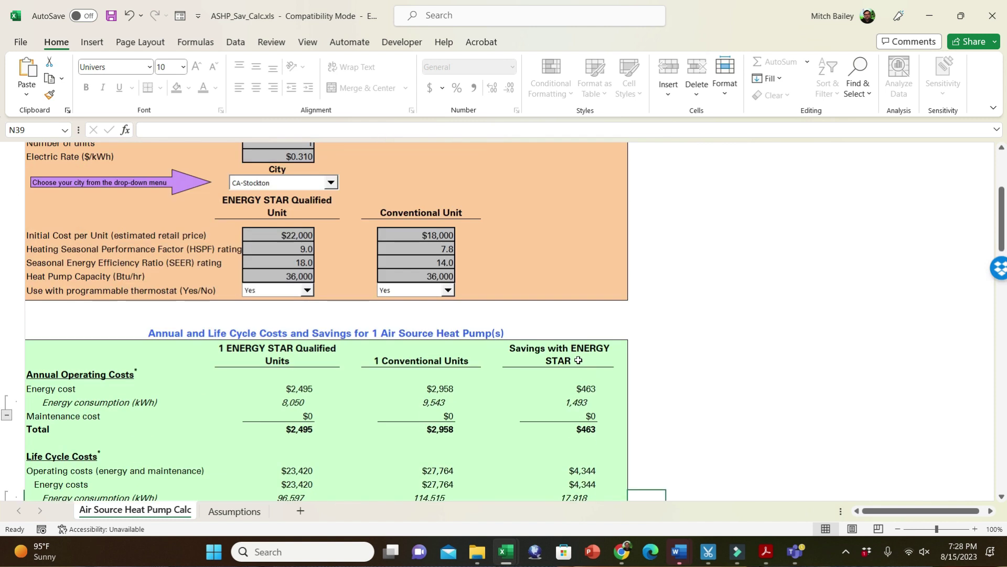
Step: Enter 24000 as the ENERGY STAR unit cost in C20 and confirm the payback exceeds 12 years
{"action": "left_click", "coordinate": [289, 302]}
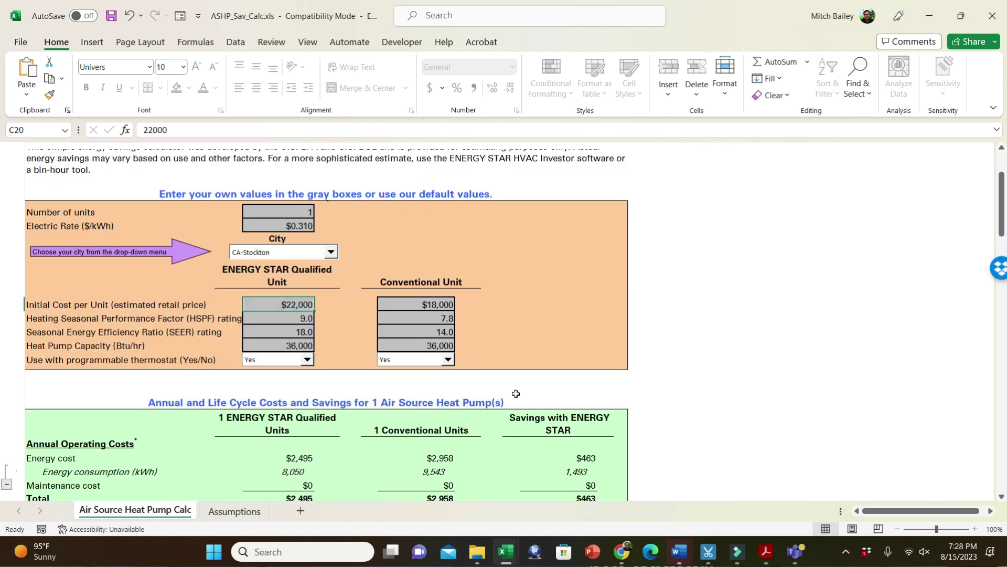
{"action": "type", "text": "2400"}
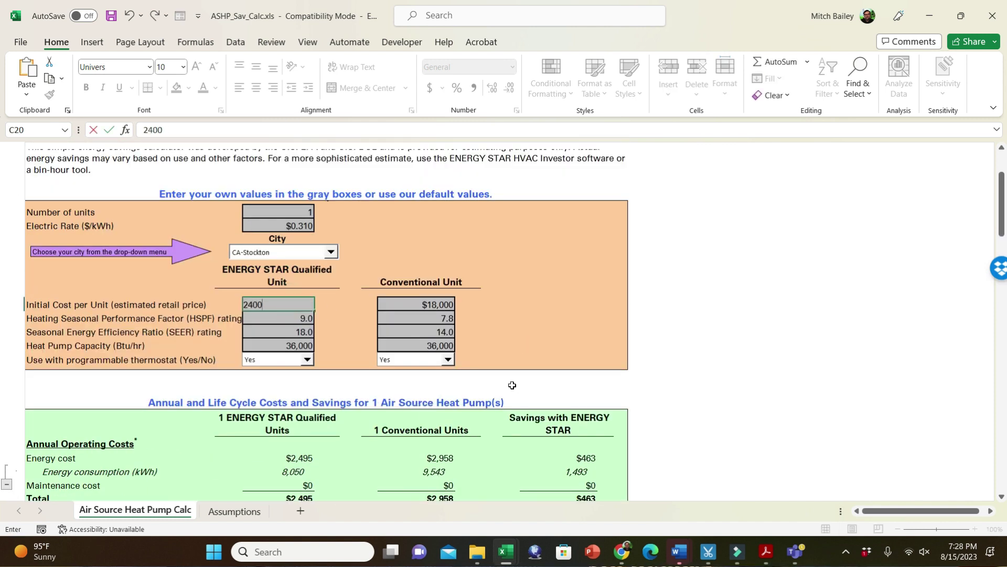
{"action": "left_click", "coordinate": [580, 359]}
{"action": "scroll", "coordinate": [603, 368], "scroll_direction": "down", "scroll_amount": 5}
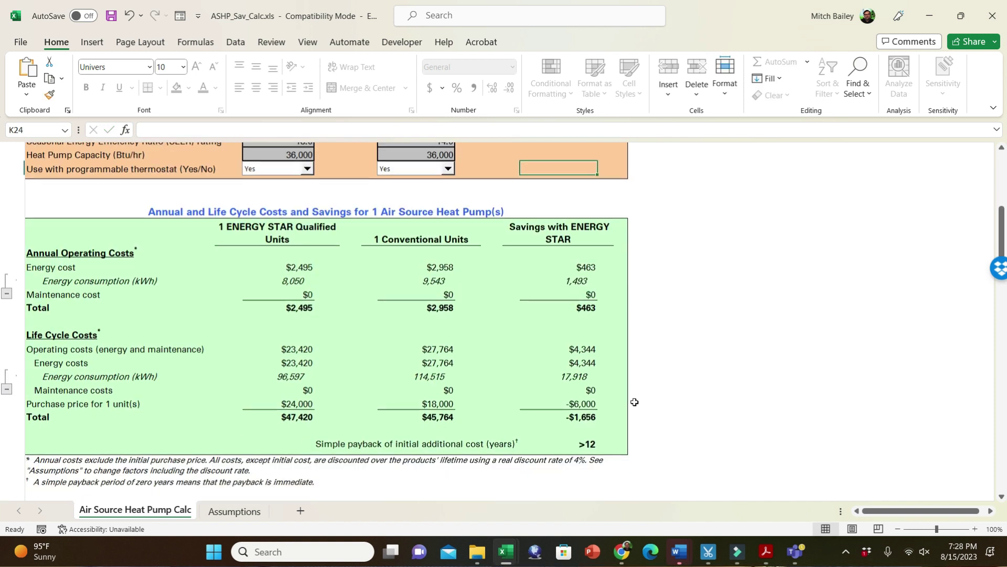
{"action": "scroll", "coordinate": [635, 402], "scroll_direction": "down", "scroll_amount": 1}
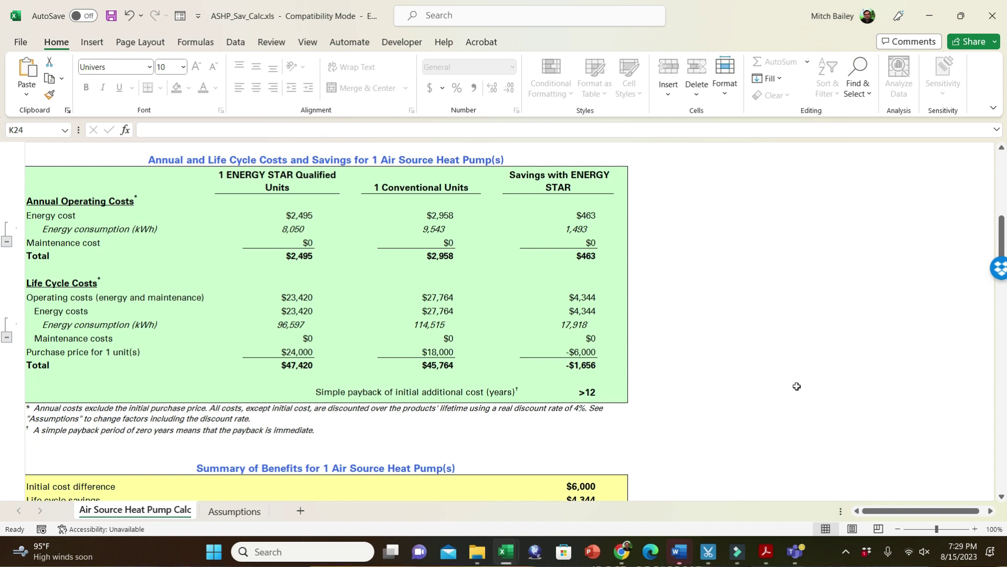
{"action": "scroll", "coordinate": [756, 389], "scroll_direction": "up", "scroll_amount": 5}
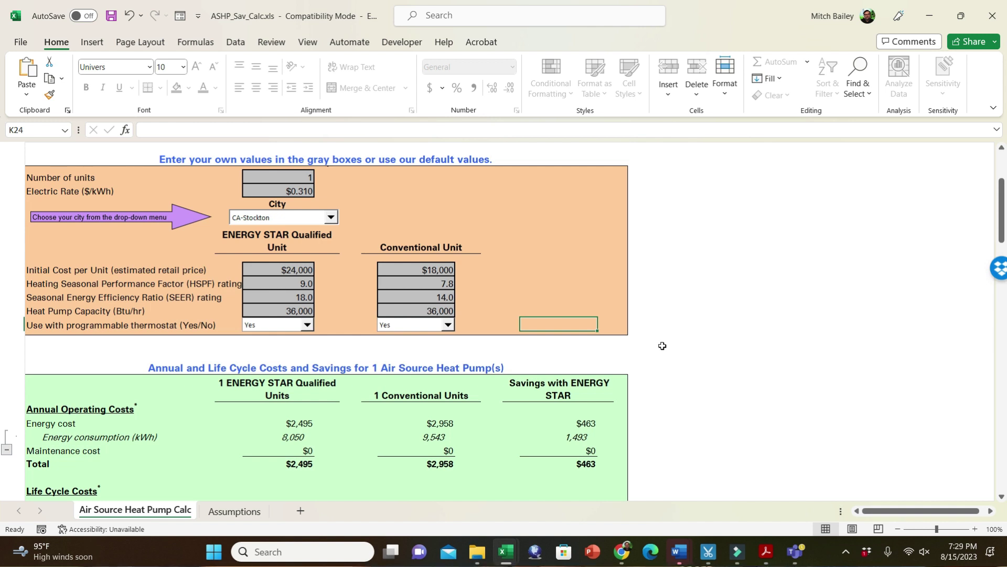
Step: Review the Summary of Benefits, then switch to the Assumptions sheet
{"action": "scroll", "coordinate": [662, 346], "scroll_direction": "down", "scroll_amount": 5}
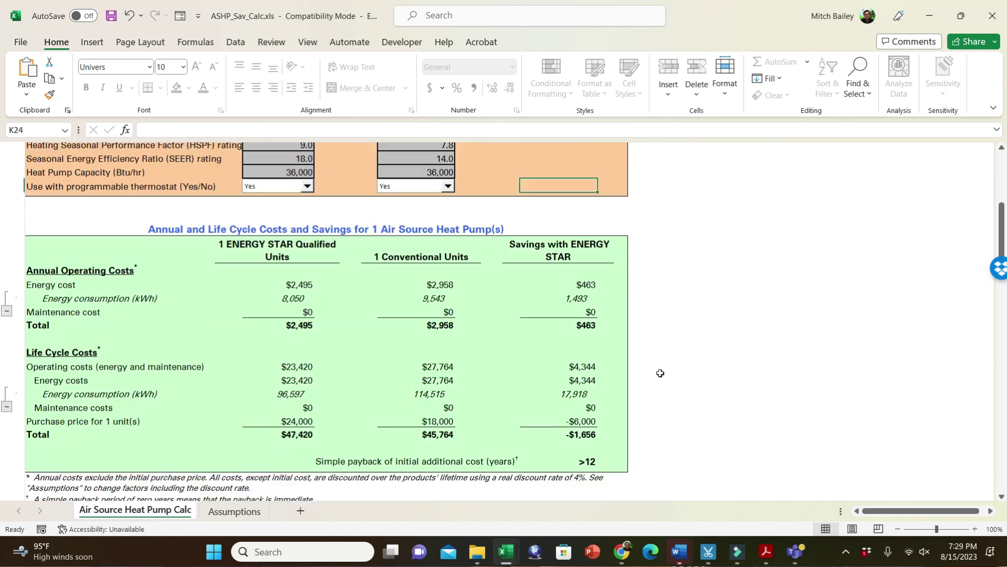
{"action": "scroll", "coordinate": [644, 392], "scroll_direction": "down", "scroll_amount": 3}
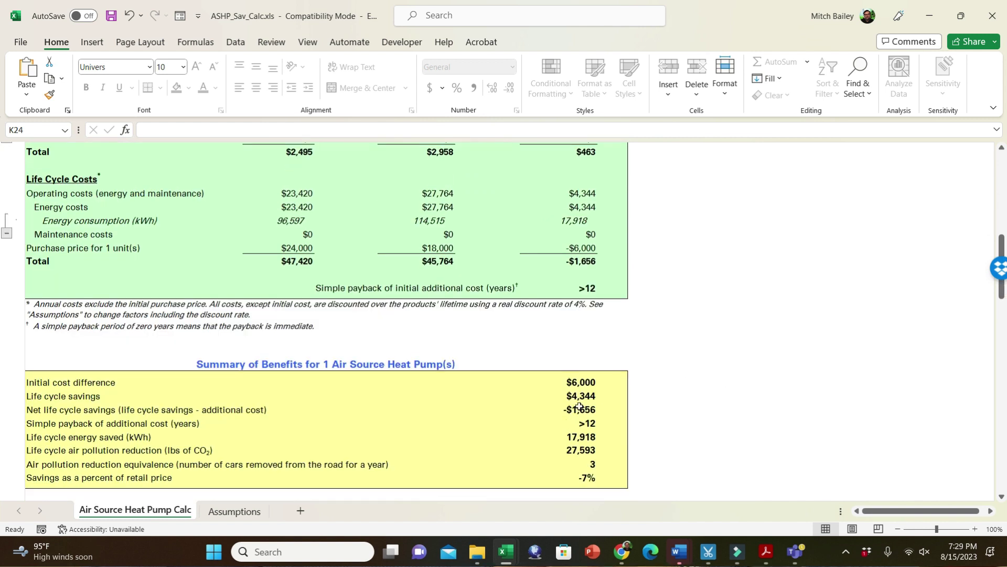
{"action": "scroll", "coordinate": [579, 406], "scroll_direction": "down", "scroll_amount": 1}
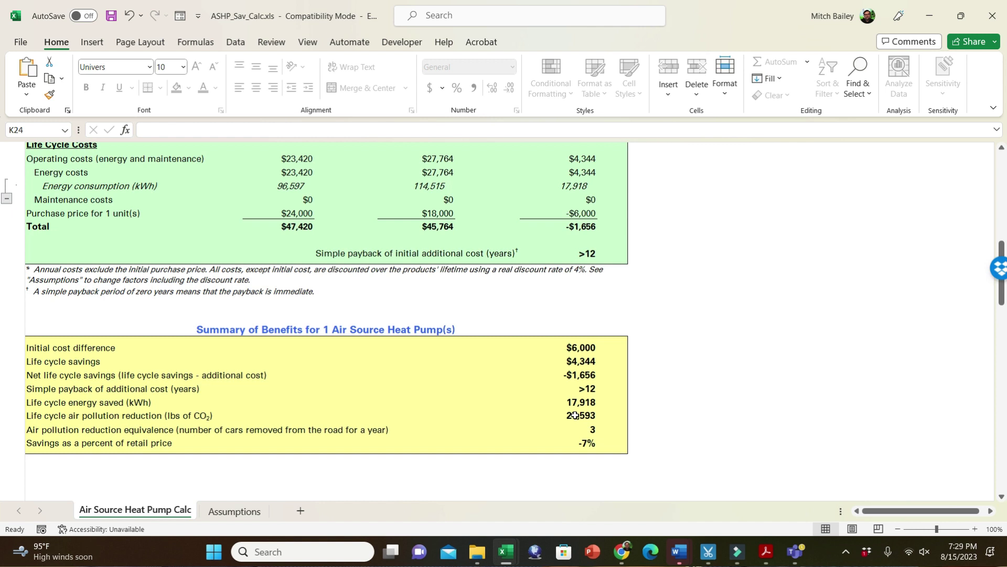
{"action": "scroll", "coordinate": [571, 415], "scroll_direction": "down", "scroll_amount": 1}
{"action": "scroll", "coordinate": [473, 420], "scroll_direction": "up", "scroll_amount": 1}
{"action": "left_click", "coordinate": [243, 511]}
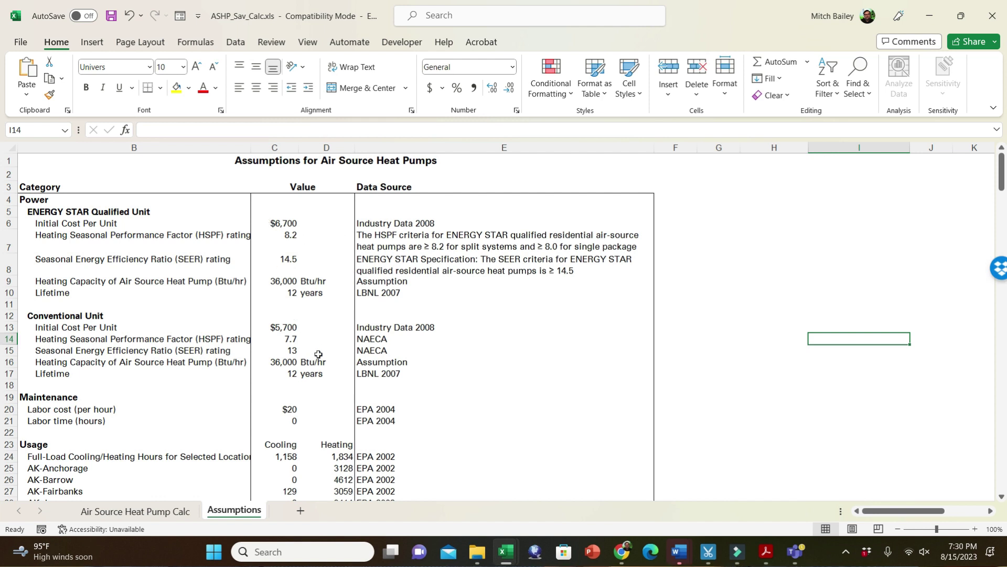
Step: Check CA-Stockton's 1158 cooling hours, 1834 heating hours and EPA 2002 source on row 47
{"action": "scroll", "coordinate": [318, 355], "scroll_direction": "down", "scroll_amount": 5}
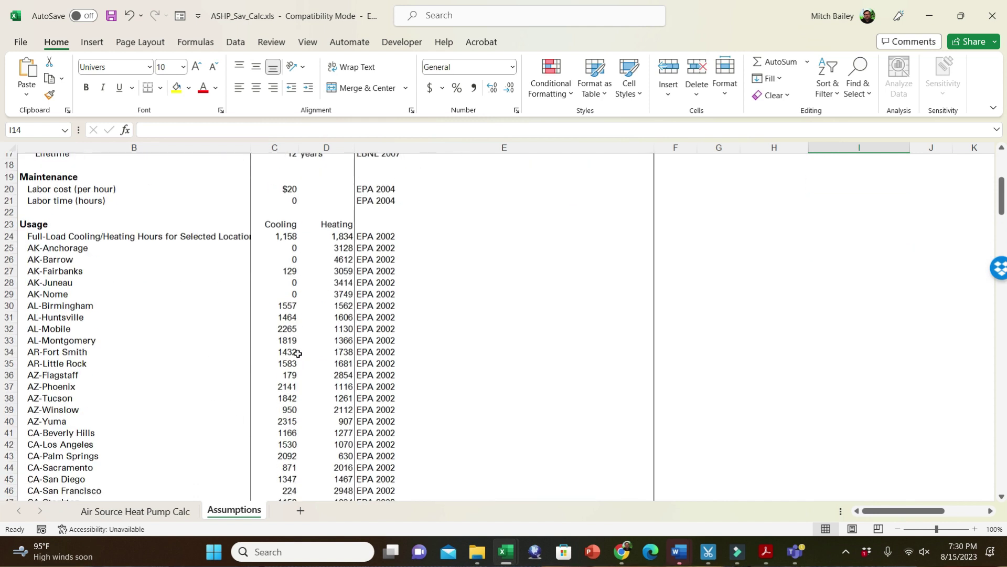
{"action": "scroll", "coordinate": [297, 354], "scroll_direction": "down", "scroll_amount": 7}
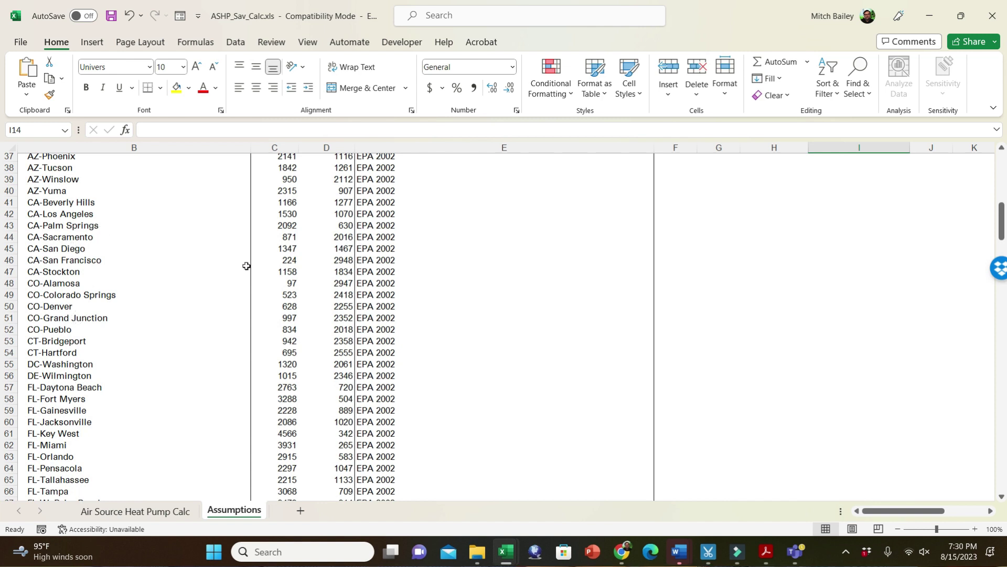
{"action": "left_click", "coordinate": [282, 272]}
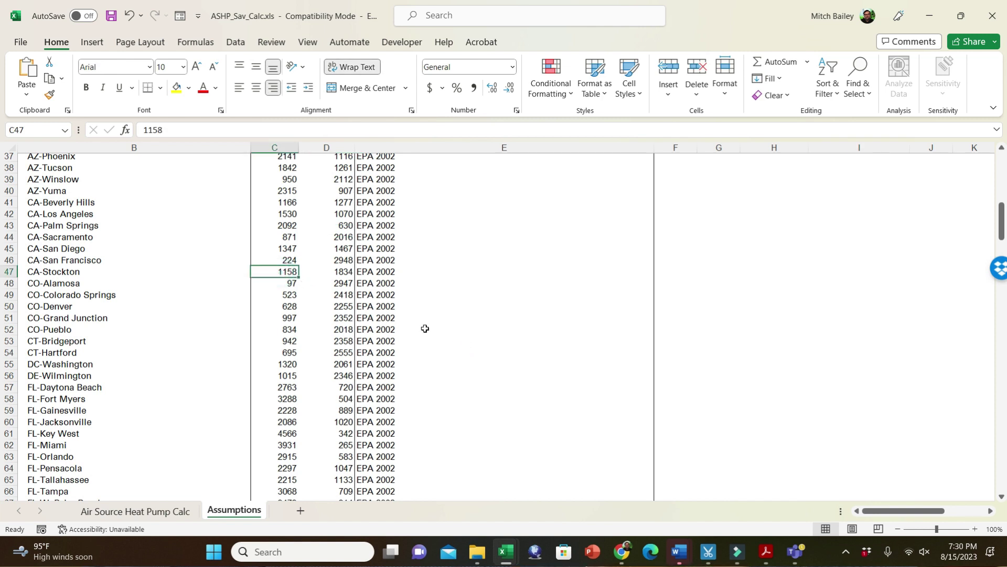
{"action": "left_click", "coordinate": [345, 272]}
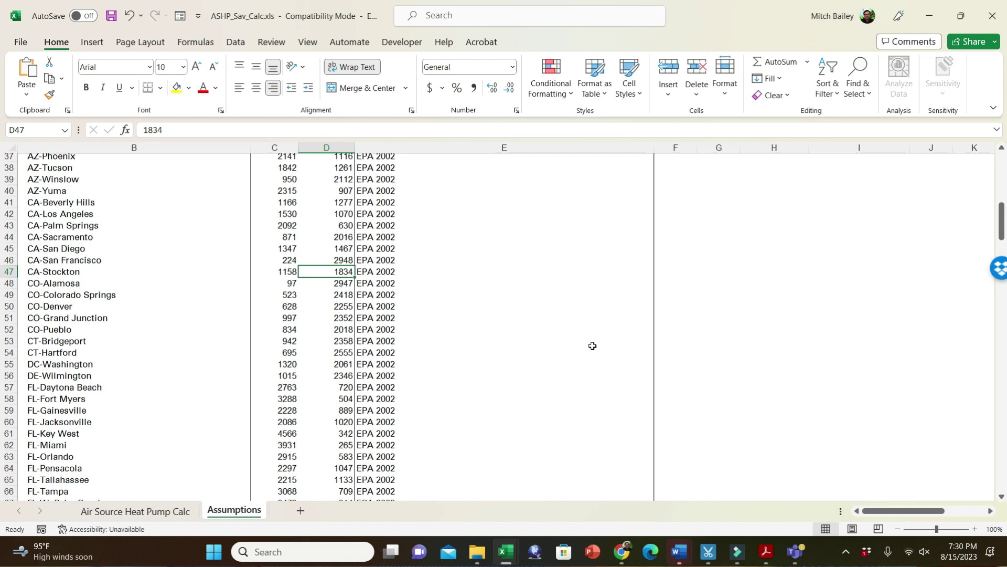
{"action": "left_click", "coordinate": [380, 272]}
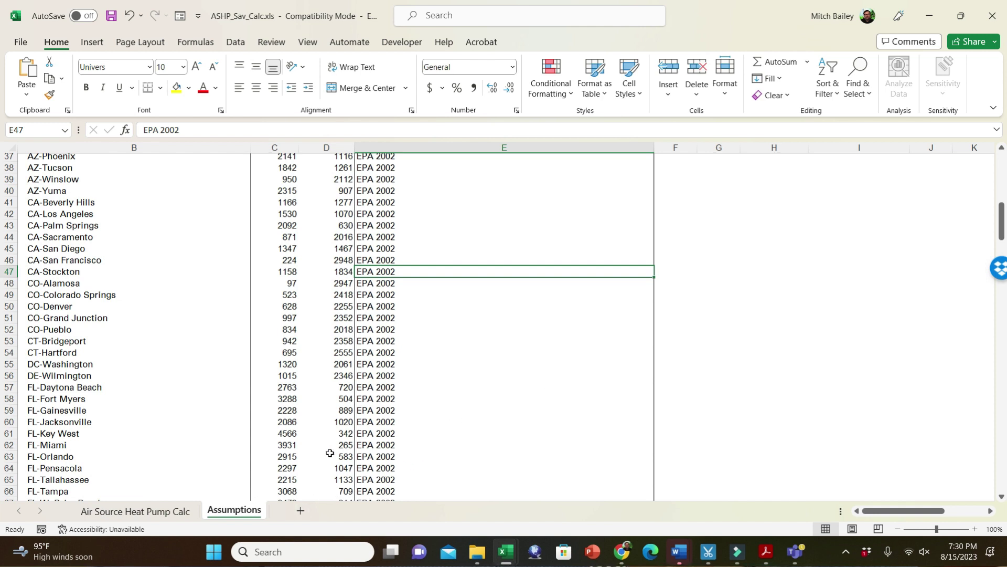
Step: Go back to the Air Source Heat Pump Calc sheet's top and open the File backstage
{"action": "left_click", "coordinate": [170, 512]}
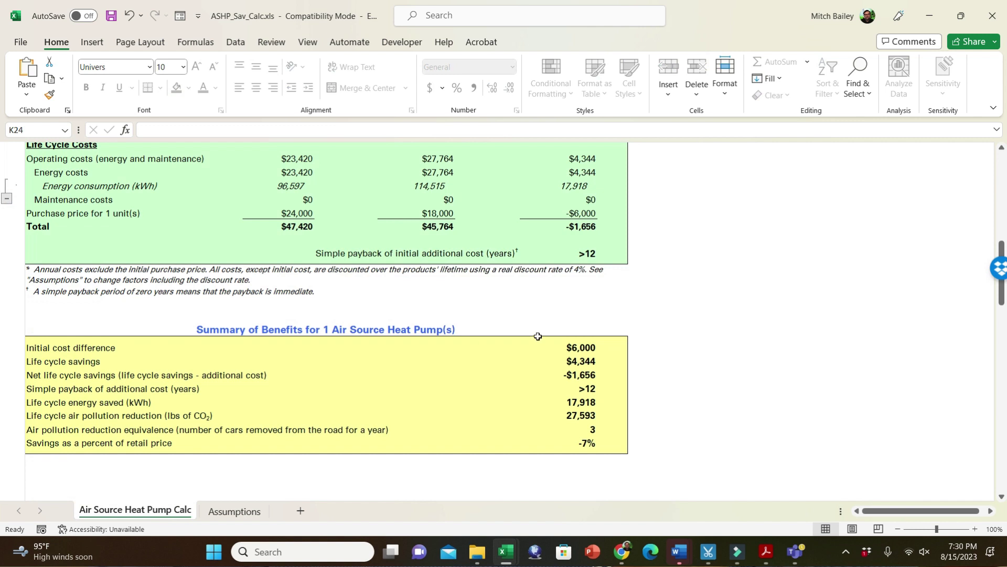
{"action": "scroll", "coordinate": [409, 336], "scroll_direction": "up", "scroll_amount": 10}
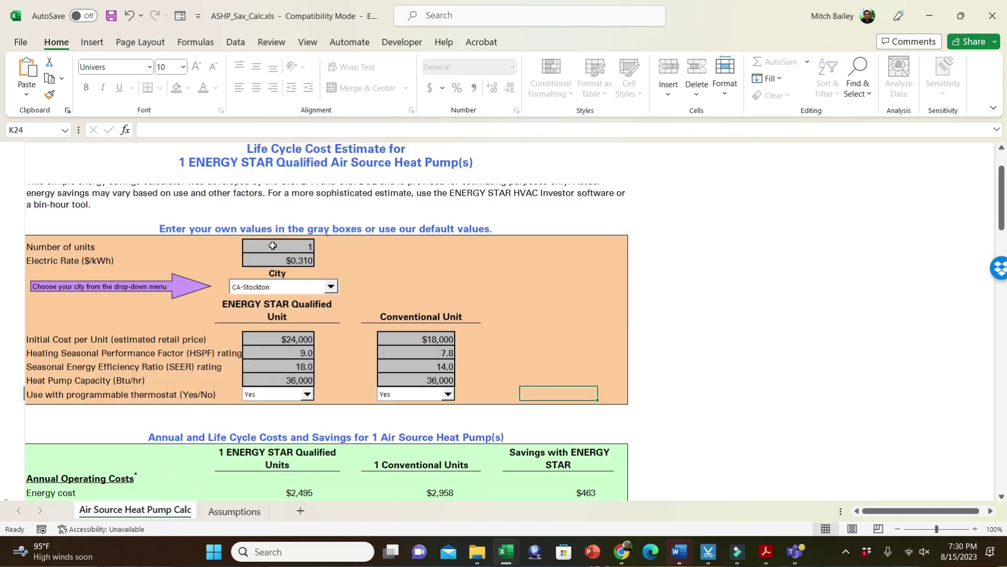
{"action": "scroll", "coordinate": [272, 245], "scroll_direction": "up", "scroll_amount": 2}
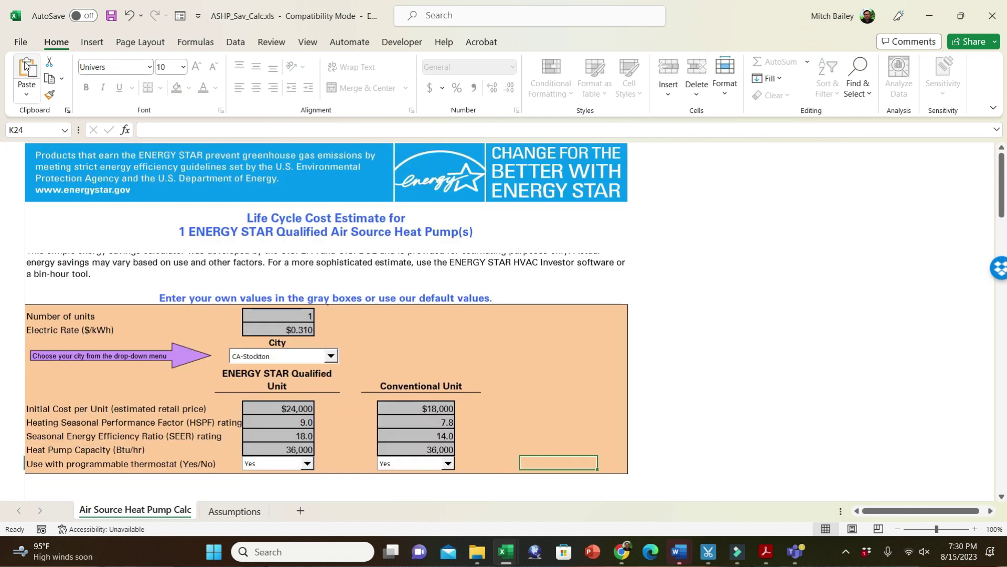
{"action": "left_click", "coordinate": [21, 42]}
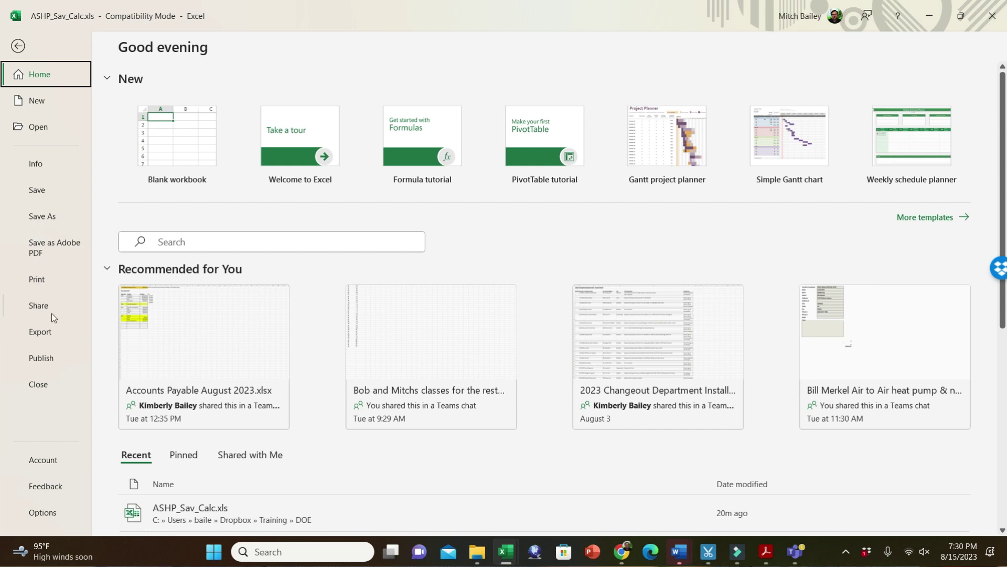
Step: Preview the calculator printed on one Letter portrait page for the Officejet Pro 8600
{"action": "left_click", "coordinate": [48, 280]}
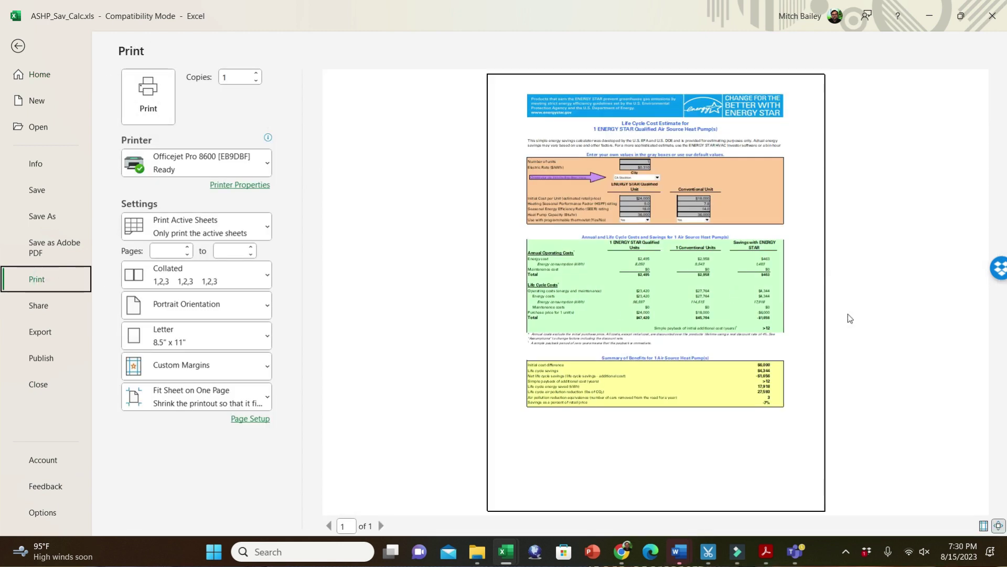